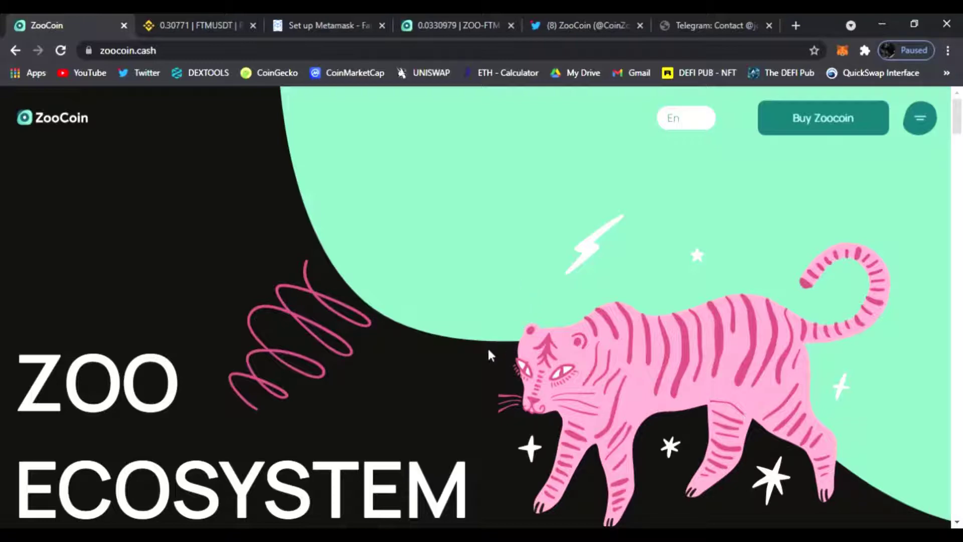
# Step: Scroll through the zoocoin.cash homepage to look over its ZOO ecosystem stats
pyautogui.scroll(-1, 487, 357)
pyautogui.scroll(-3, 271, 362)
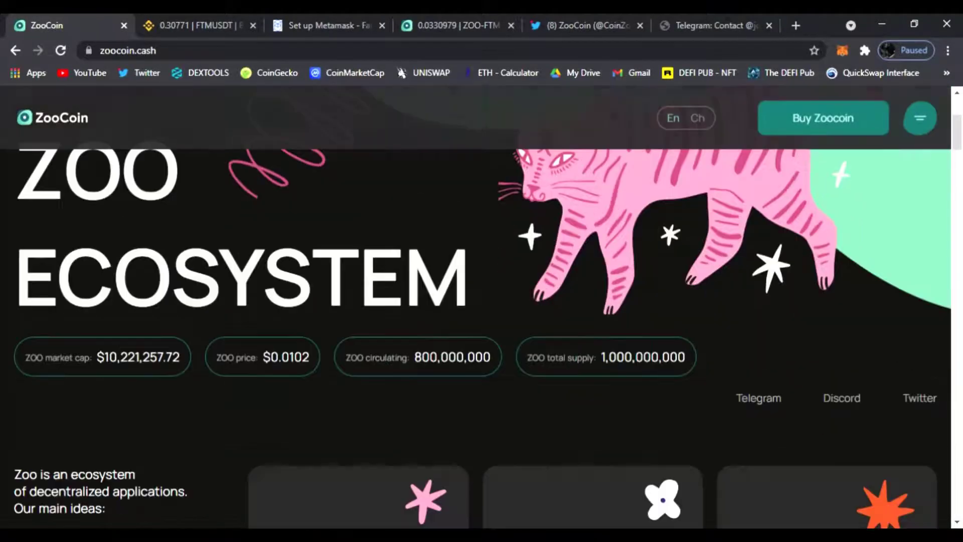
pyautogui.scroll(4, 243, 403)
pyautogui.scroll(-6, 366, 427)
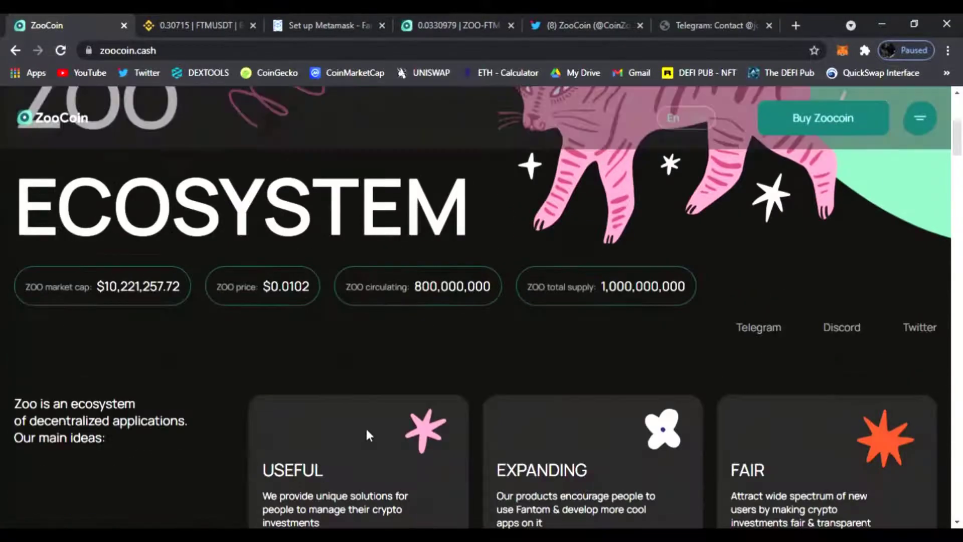
pyautogui.scroll(7, 371, 455)
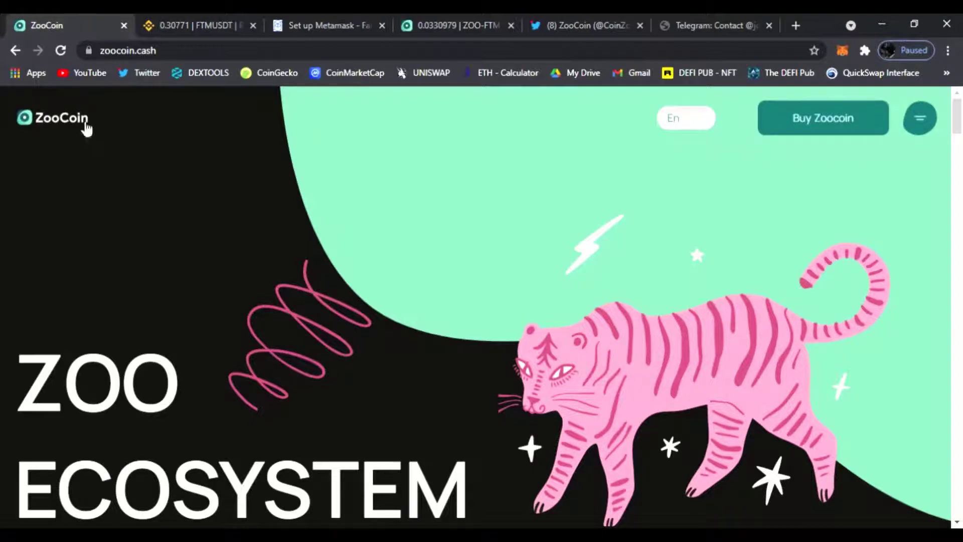
# Step: Flip through the ZooDex, Binance FTM/USDT and Fantom MetaMask setup pages, returning to ZooCoin
pyautogui.click(405, 25)
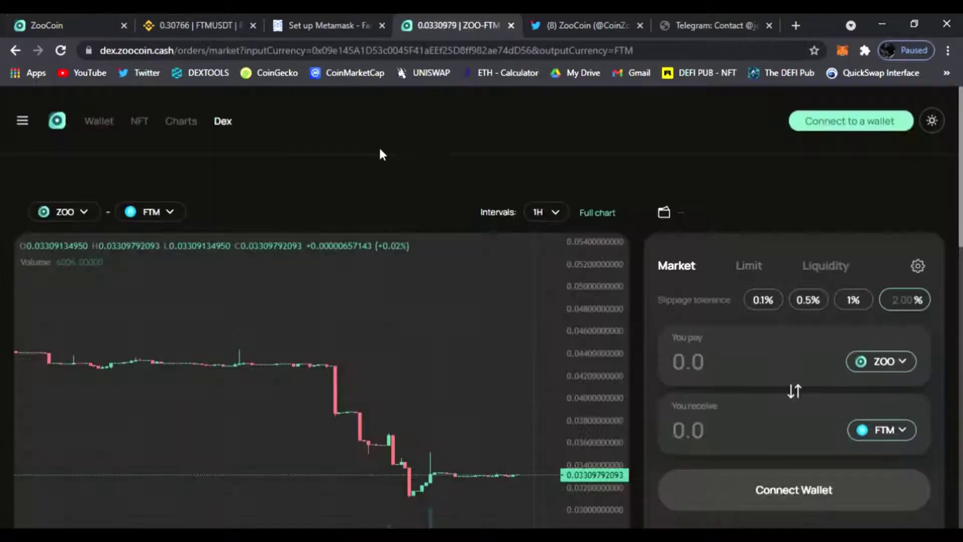
pyautogui.click(197, 26)
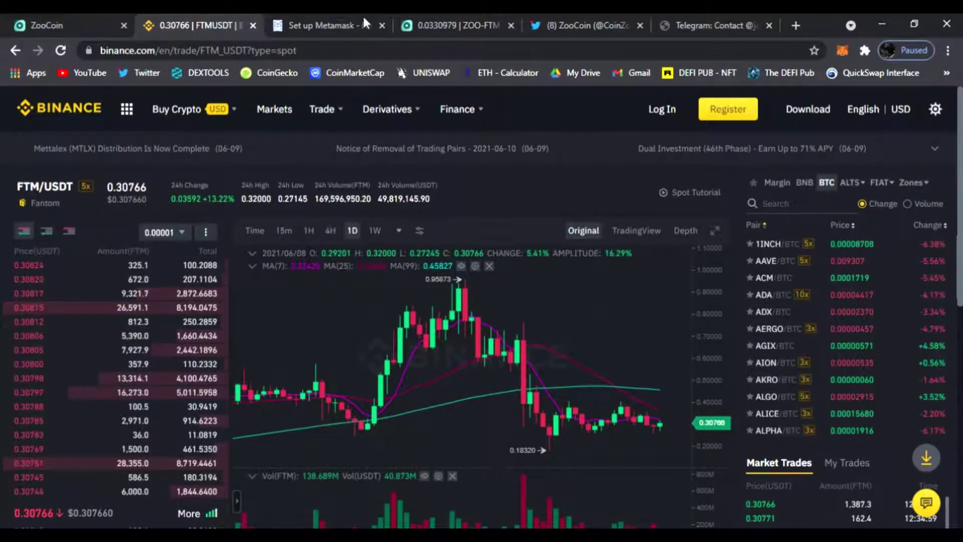
pyautogui.click(333, 23)
pyautogui.scroll(-2, 502, 301)
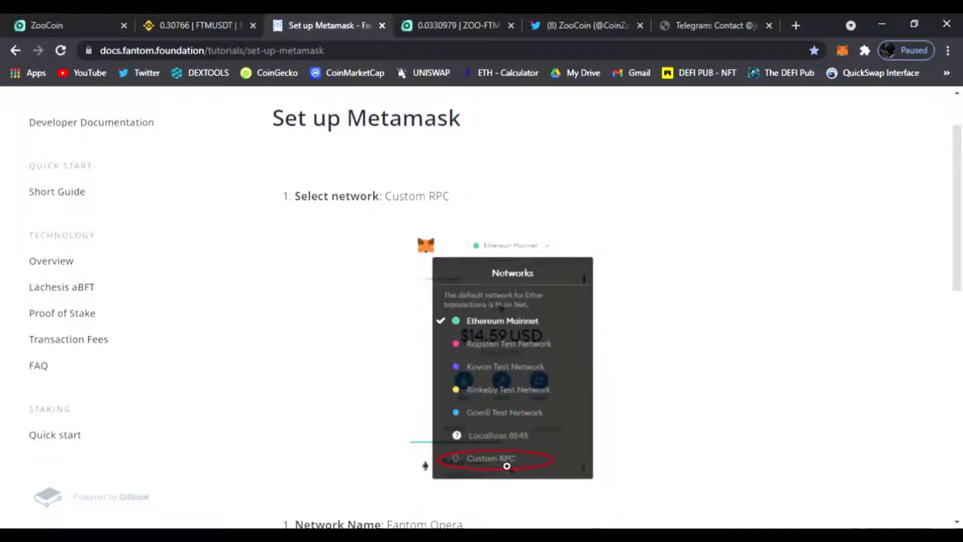
pyautogui.scroll(1, 499, 412)
pyautogui.scroll(-5, 544, 445)
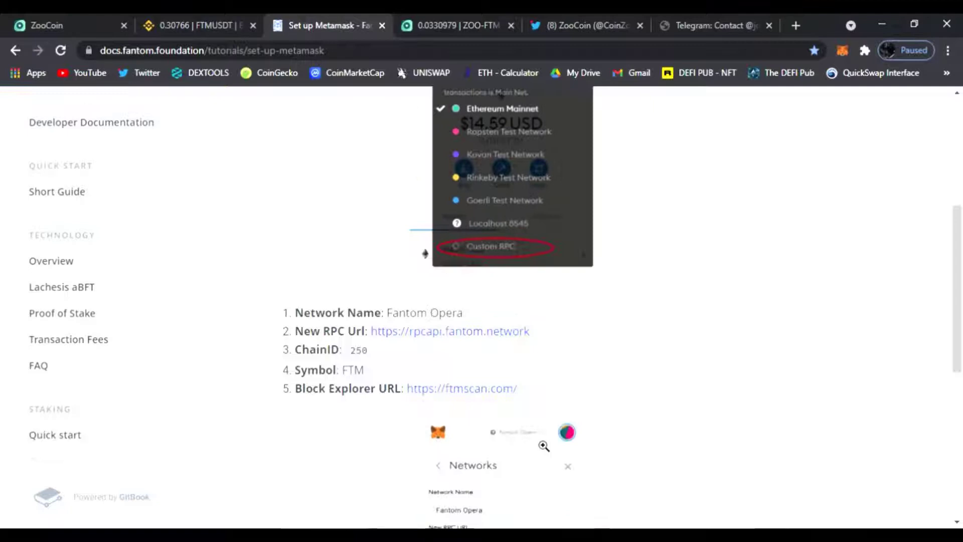
pyautogui.scroll(5, 509, 408)
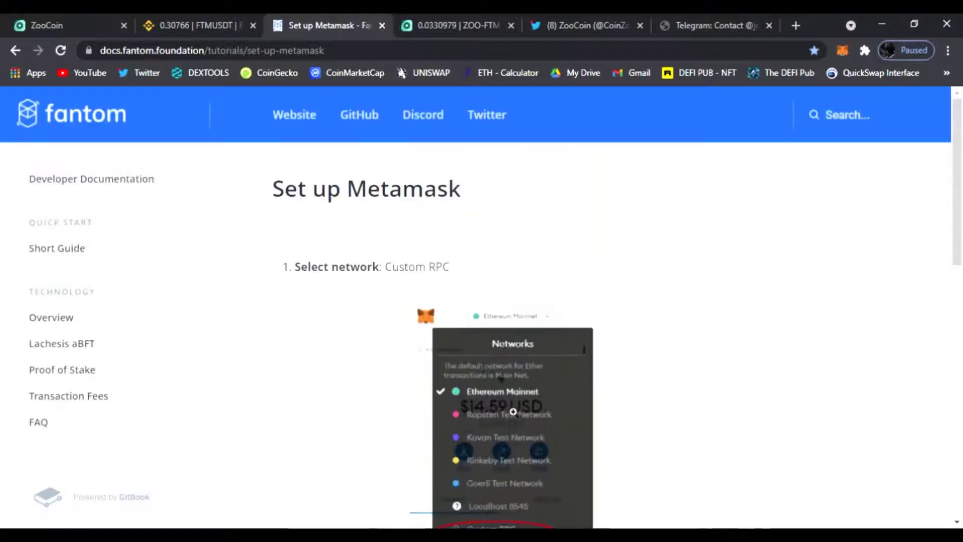
pyautogui.click(444, 25)
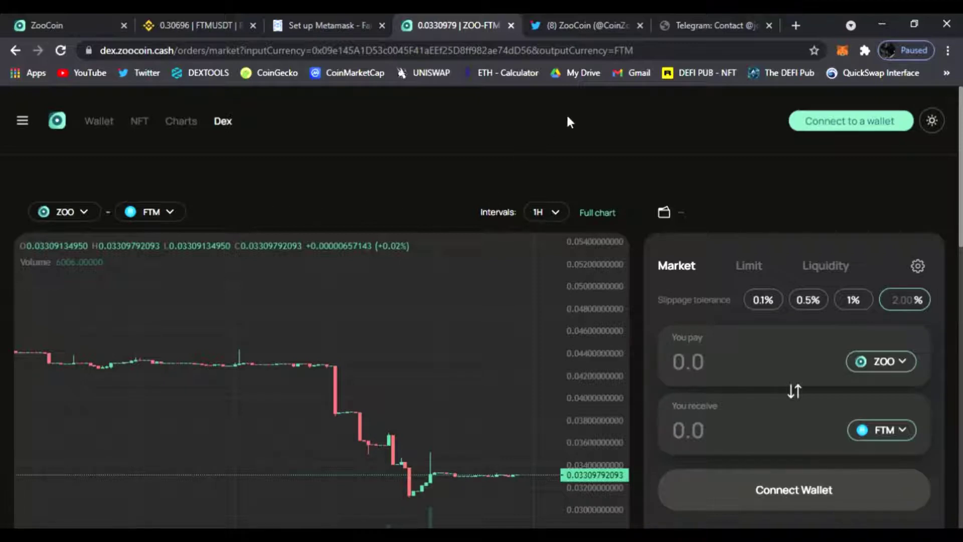
pyautogui.click(96, 26)
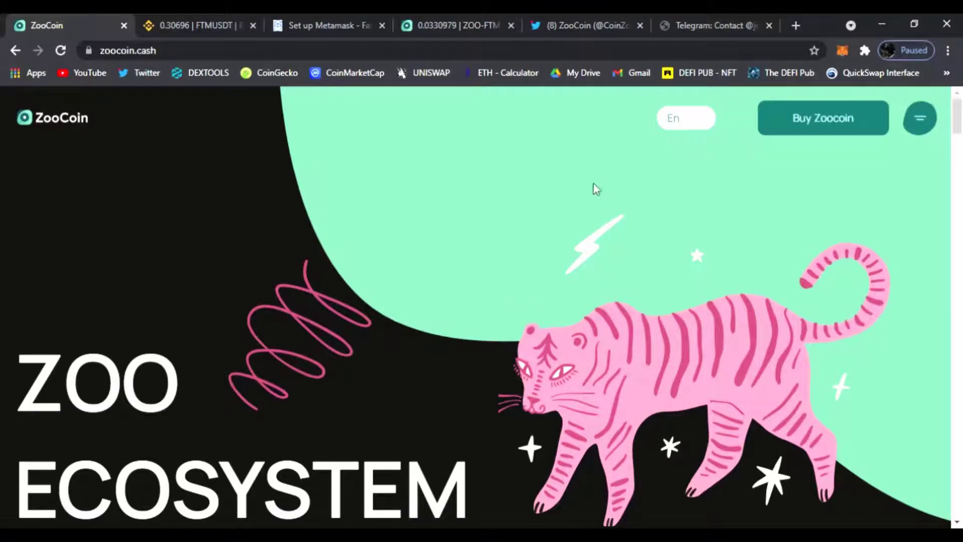
pyautogui.click(600, 23)
pyautogui.scroll(-10, 583, 269)
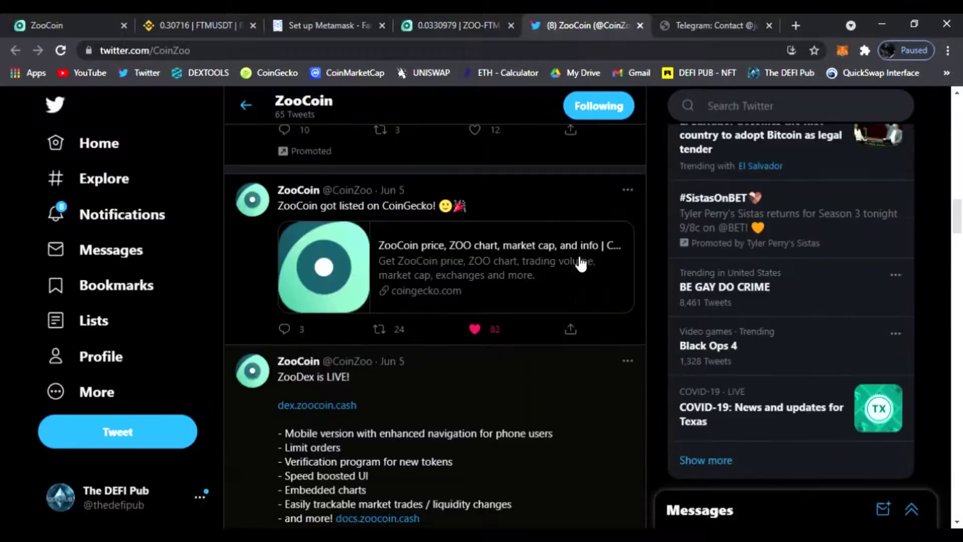
pyautogui.scroll(10, 582, 269)
pyautogui.scroll(-2, 583, 269)
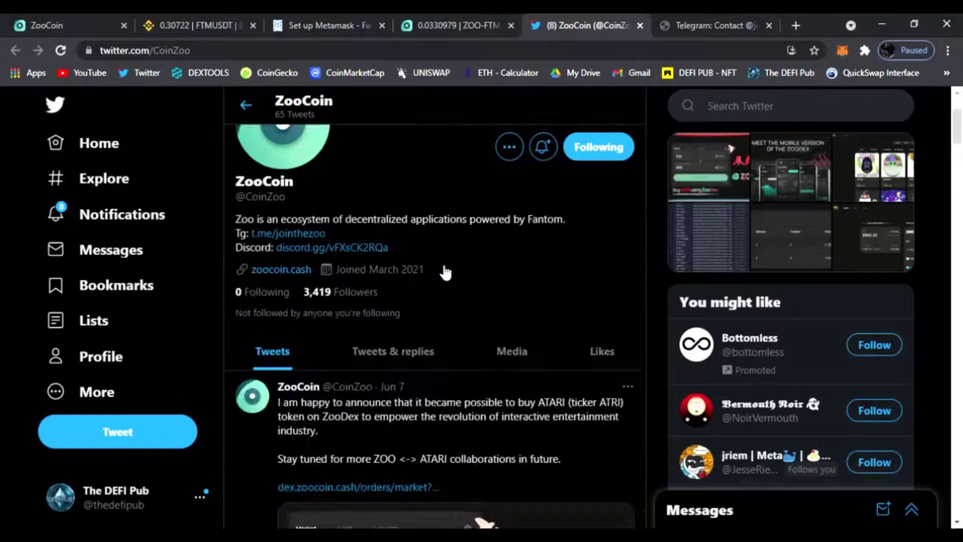
pyautogui.scroll(2, 440, 266)
pyautogui.click(696, 27)
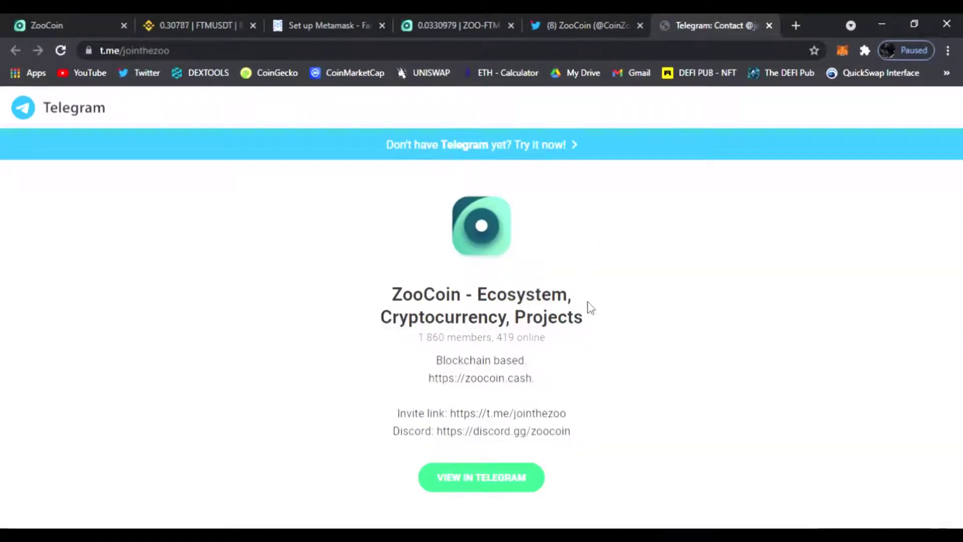
pyautogui.click(91, 27)
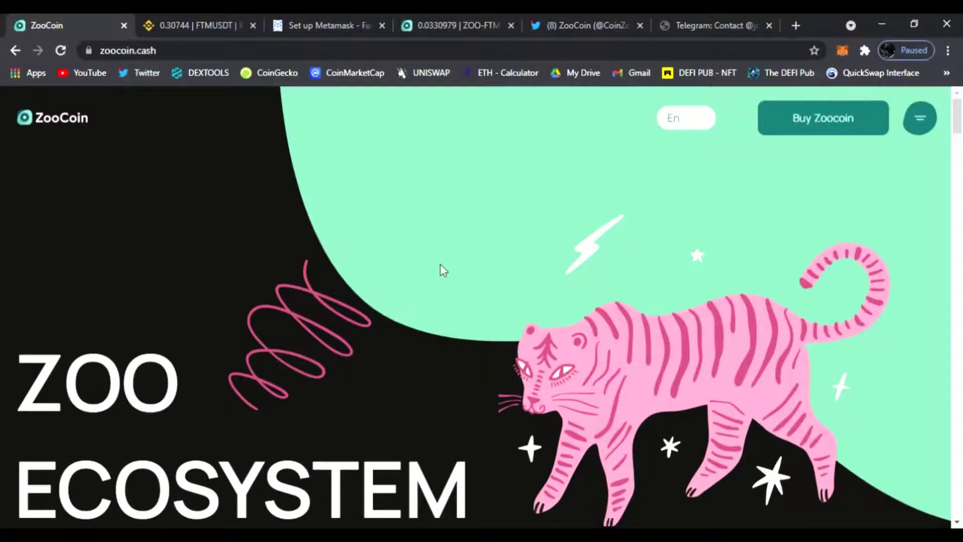
pyautogui.scroll(-1, 440, 264)
pyautogui.scroll(1, 440, 263)
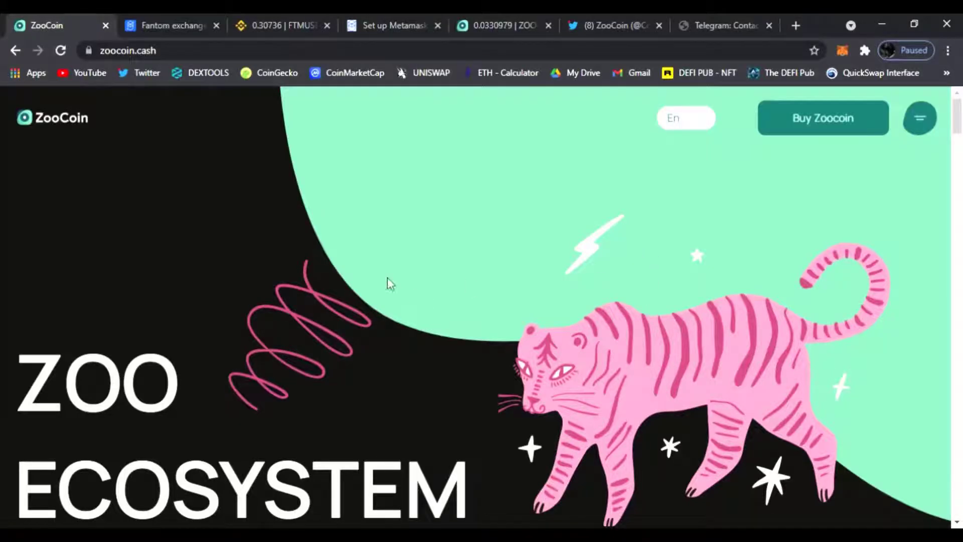
# Step: Review the exchanges on Fantom's Where to buy FTM page: Binance, Uniswap, FTX, Kucoin and OKEx
pyautogui.click(156, 23)
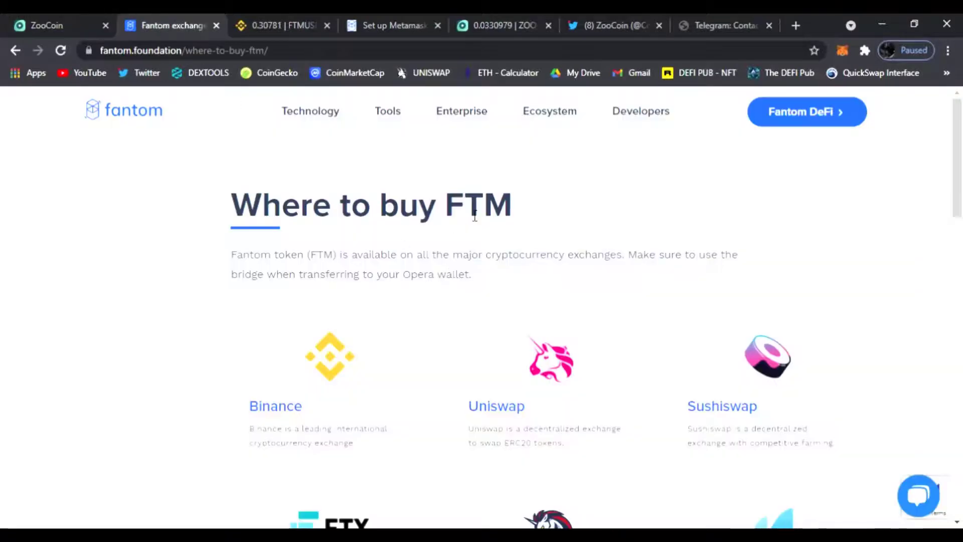
pyautogui.doubleClick(457, 210)
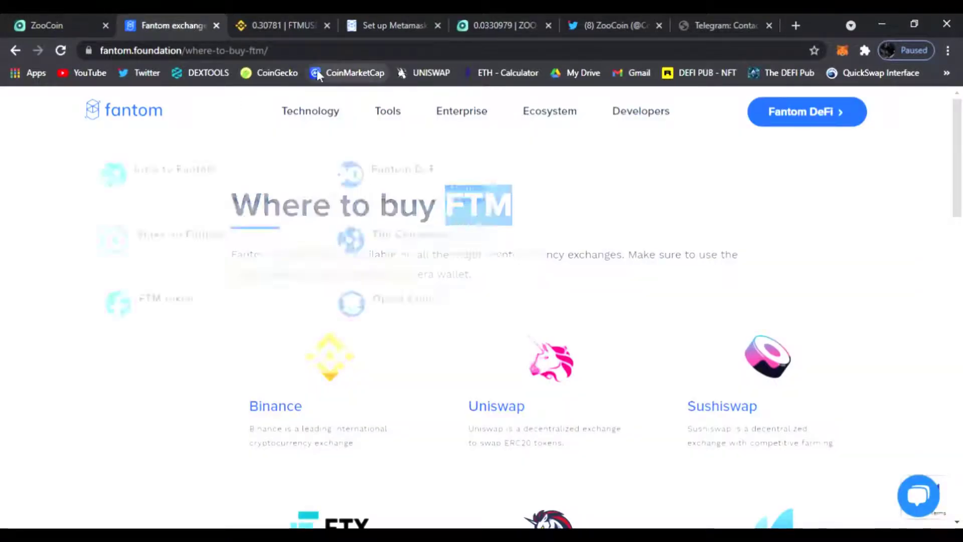
pyautogui.scroll(-3, 366, 316)
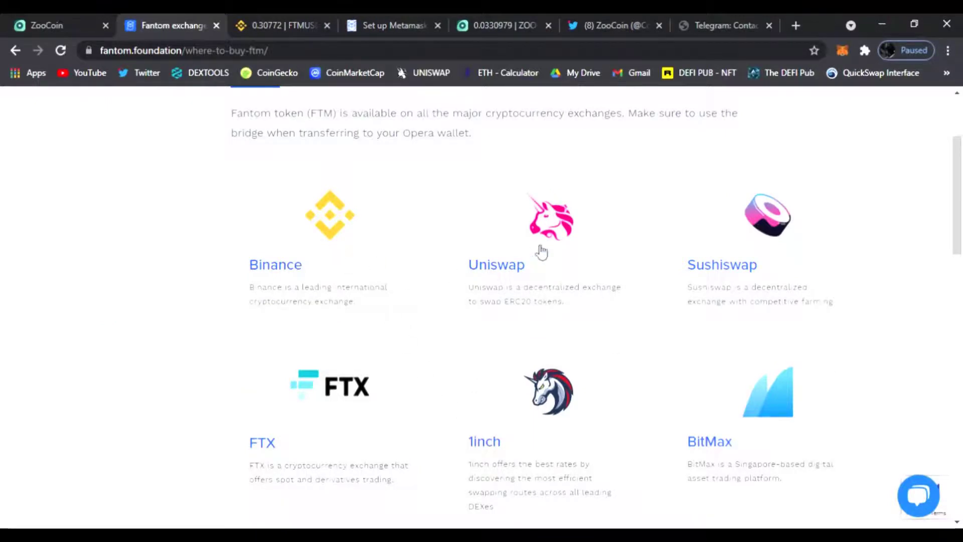
pyautogui.scroll(-2, 724, 279)
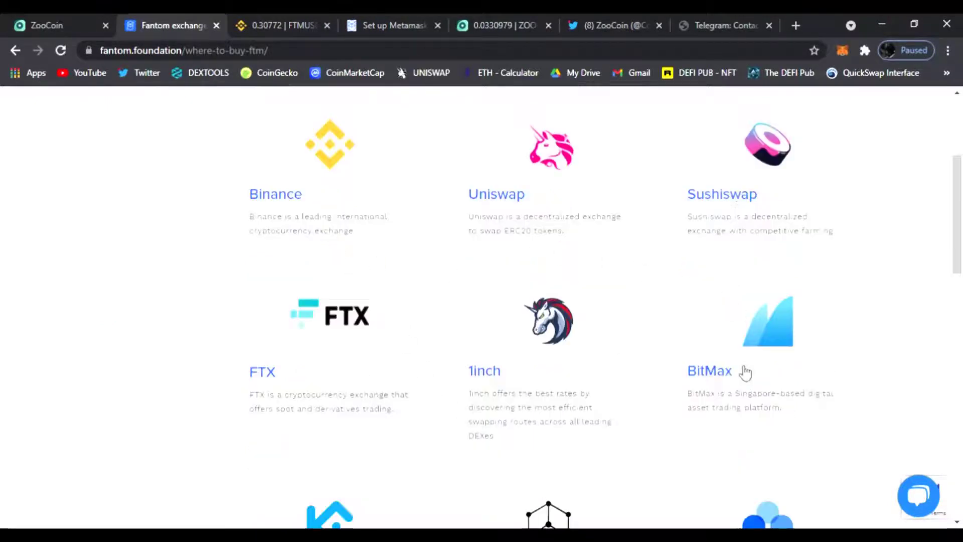
pyautogui.scroll(-4, 351, 356)
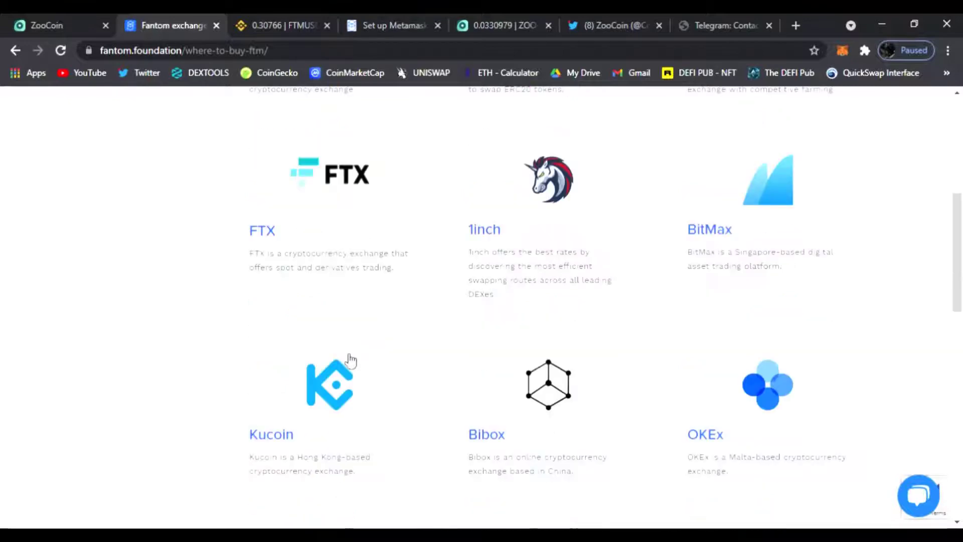
pyautogui.scroll(-3, 527, 361)
pyautogui.scroll(-1, 504, 370)
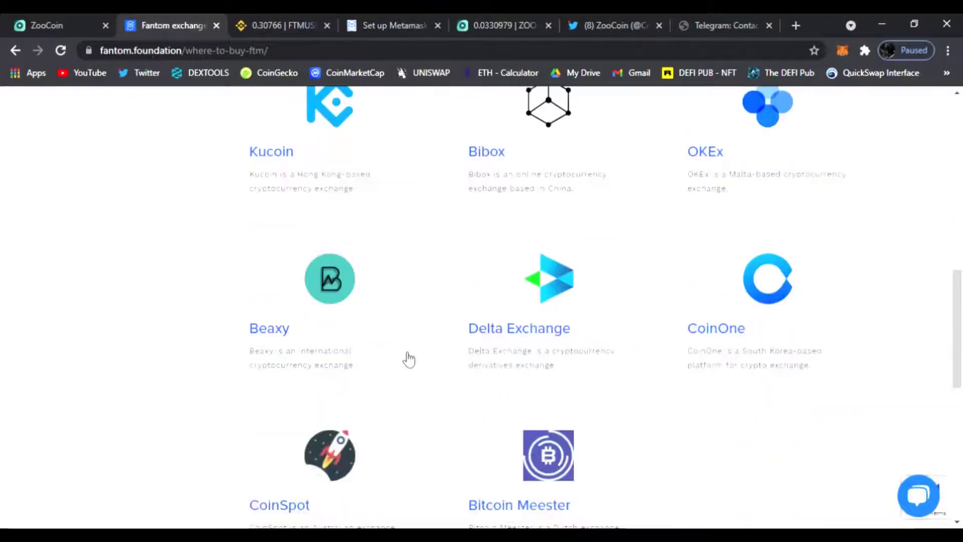
pyautogui.scroll(10, 505, 444)
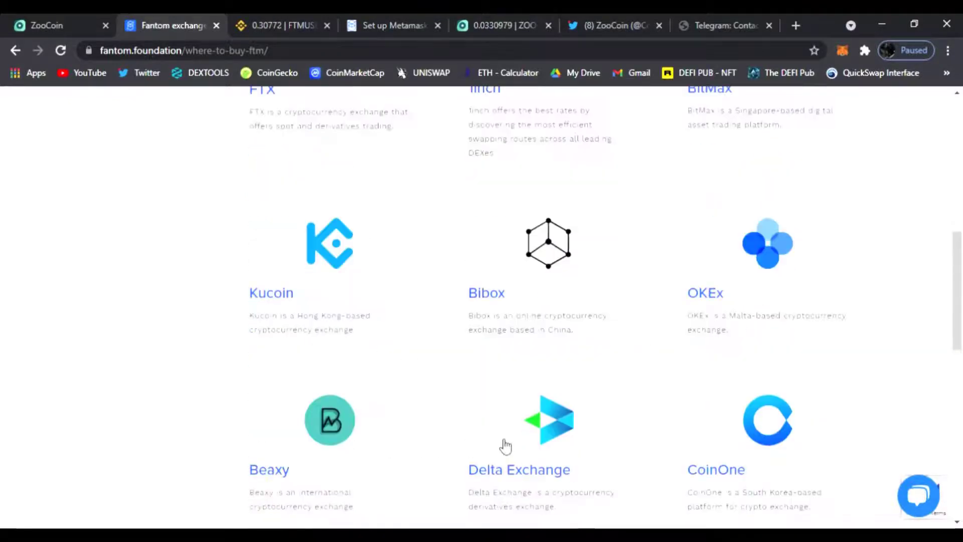
# Step: Look at the Binance FTM/USDT chart, then bring up Fantom's Set up Metamask guide
pyautogui.click(261, 25)
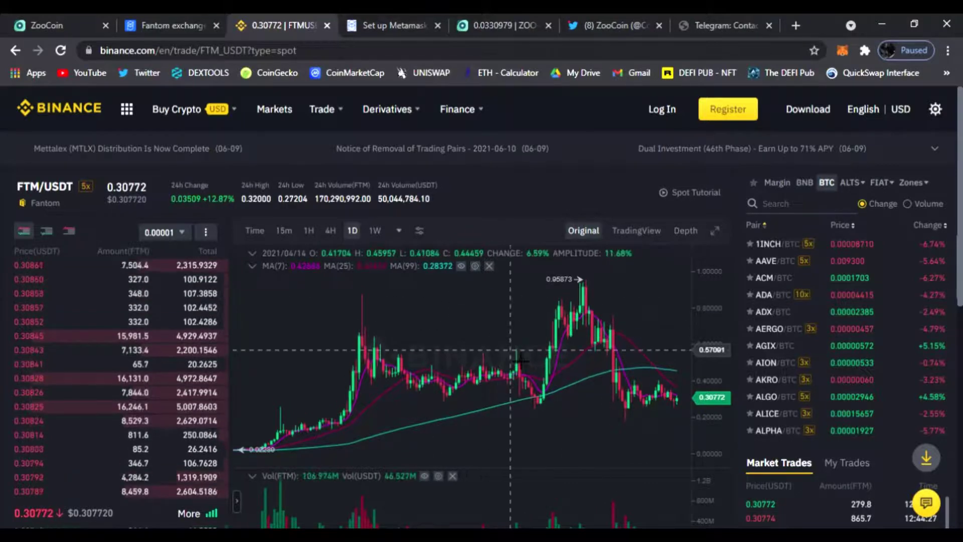
pyautogui.click(402, 25)
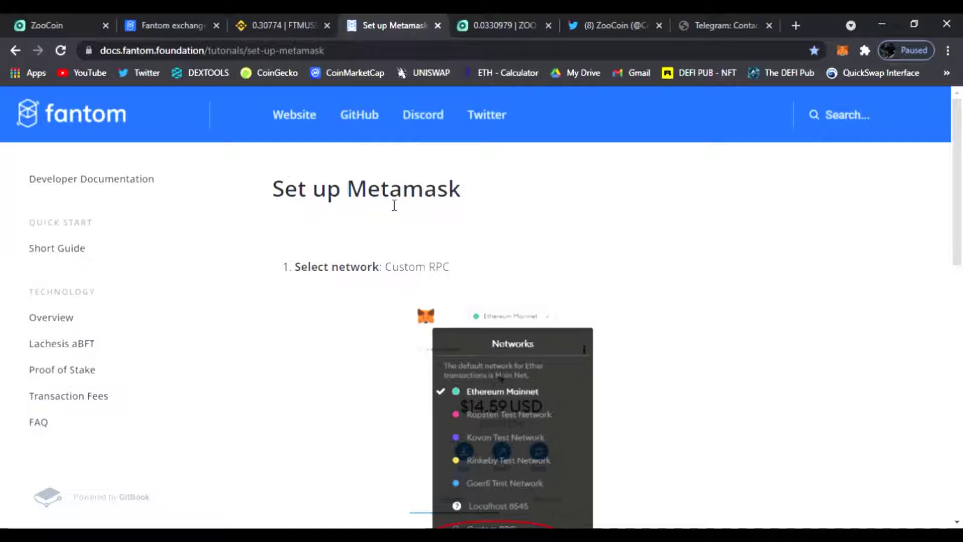
# Step: Find the Fantom Opera network settings and highlight the network name and ChainID 250
pyautogui.scroll(-1, 421, 212)
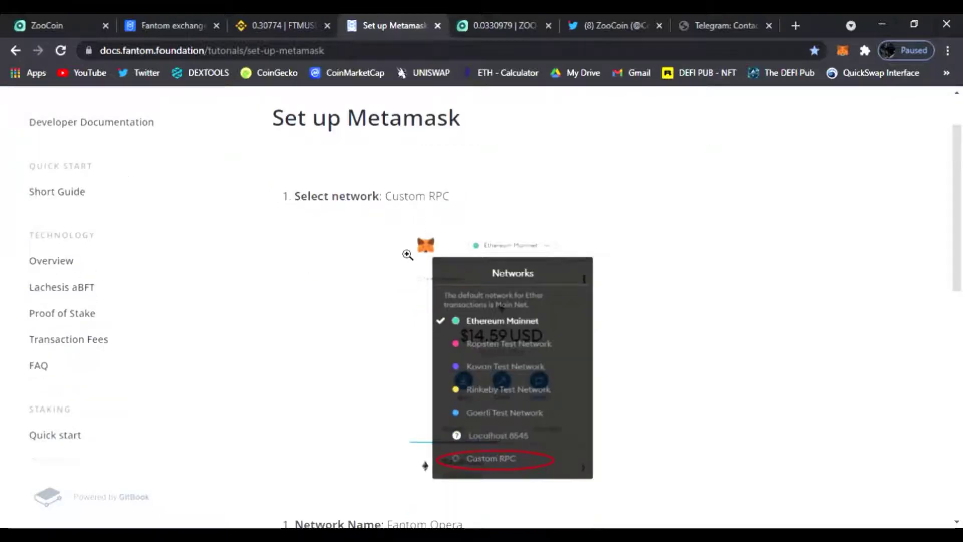
pyautogui.scroll(1, 405, 329)
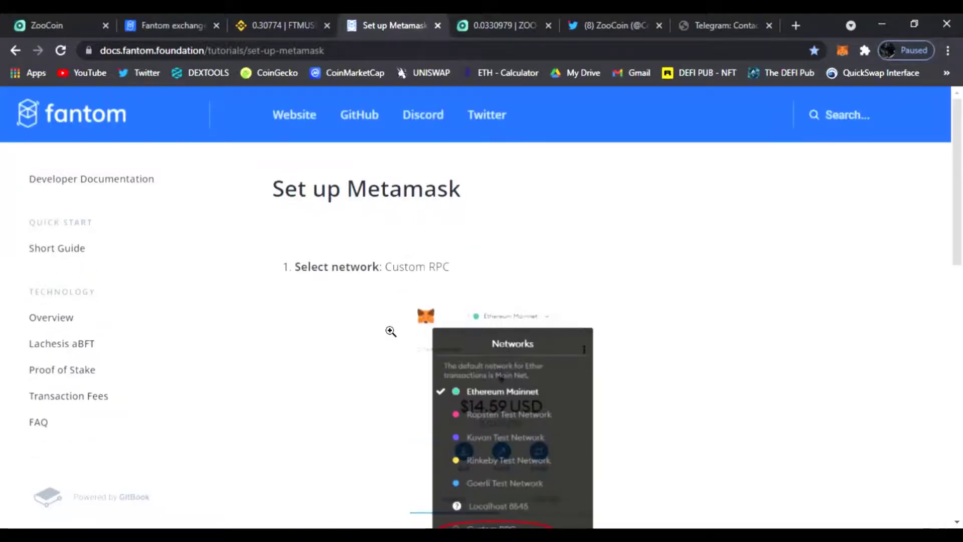
pyautogui.scroll(-1, 362, 325)
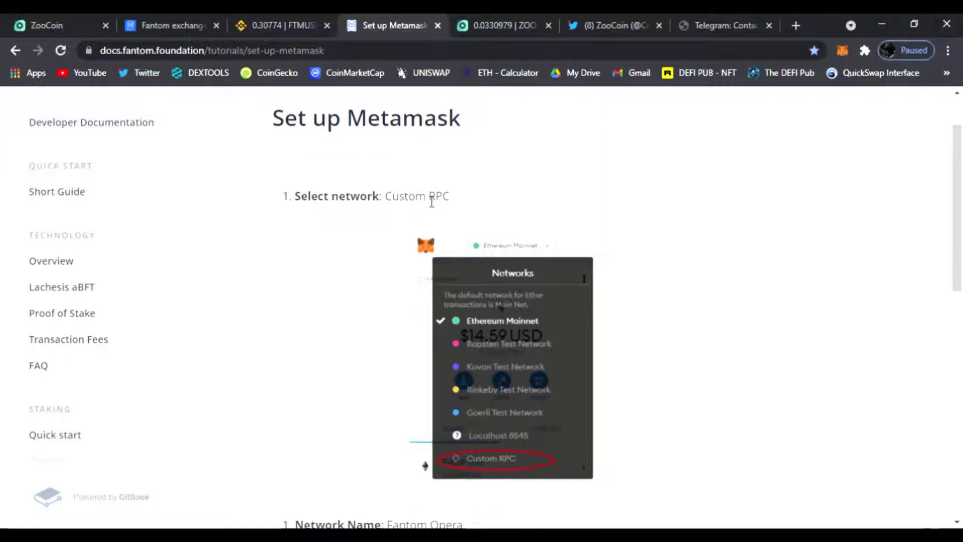
pyautogui.scroll(-1, 487, 311)
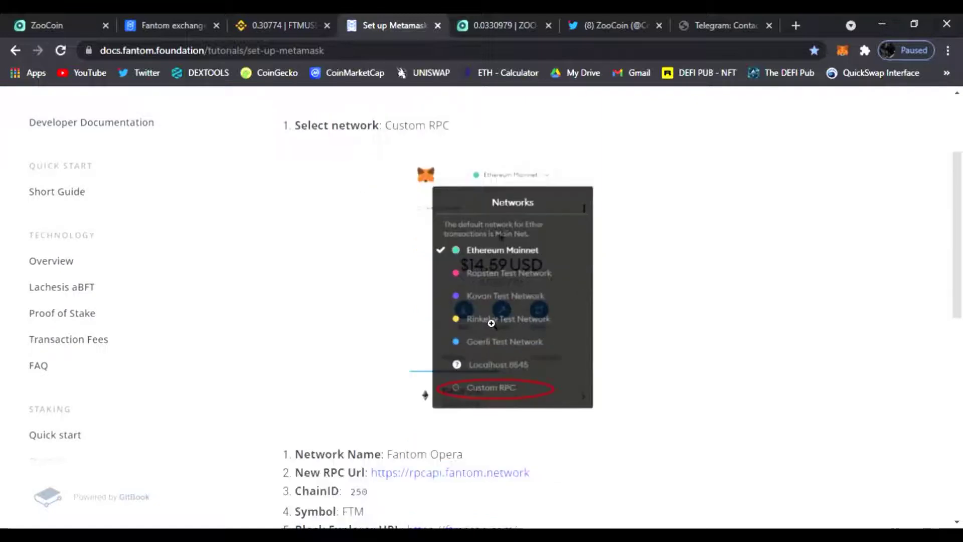
pyautogui.scroll(-2, 533, 383)
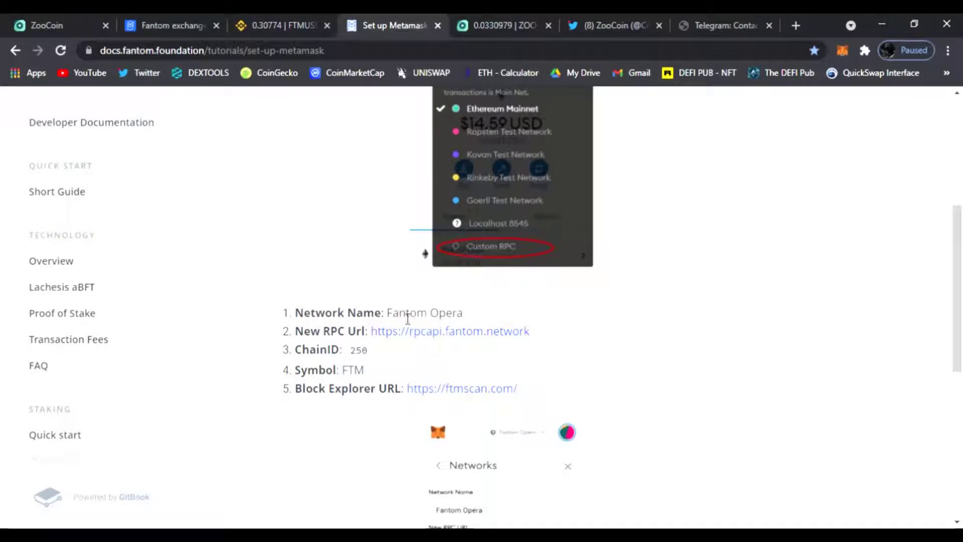
pyautogui.moveTo(388, 317); pyautogui.dragTo(466, 322)
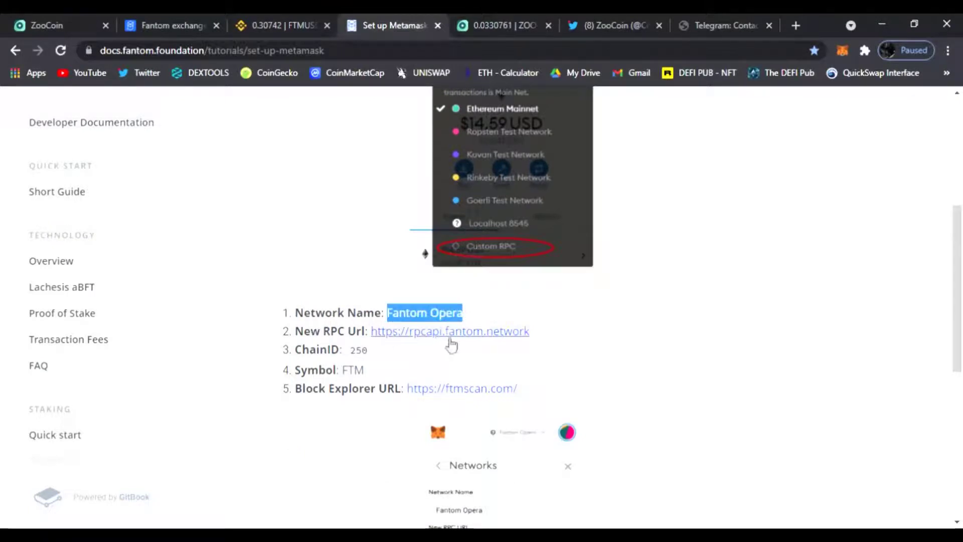
pyautogui.click(370, 356)
pyautogui.doubleClick(369, 354)
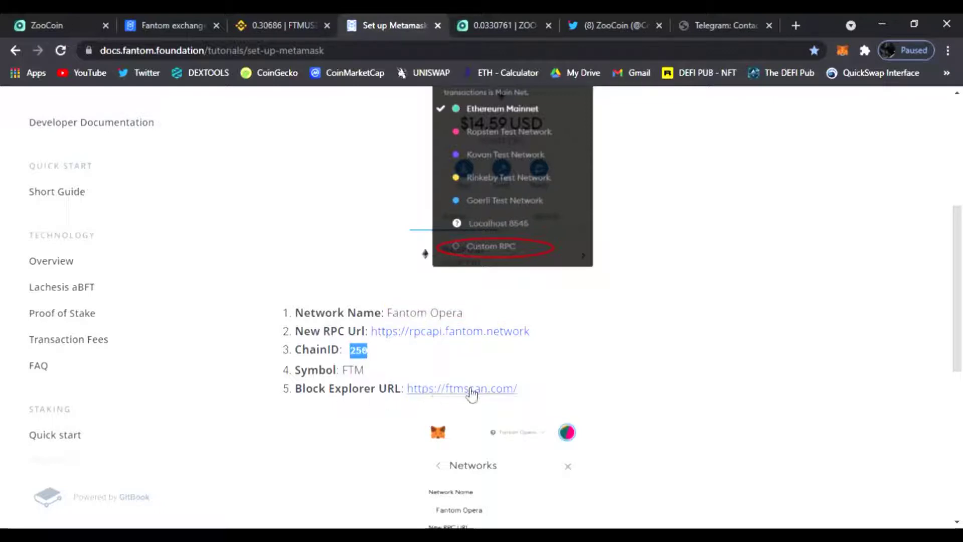
# Step: Enlarge and shrink the Networks form screenshot and scroll back through the docs
pyautogui.scroll(-3, 503, 393)
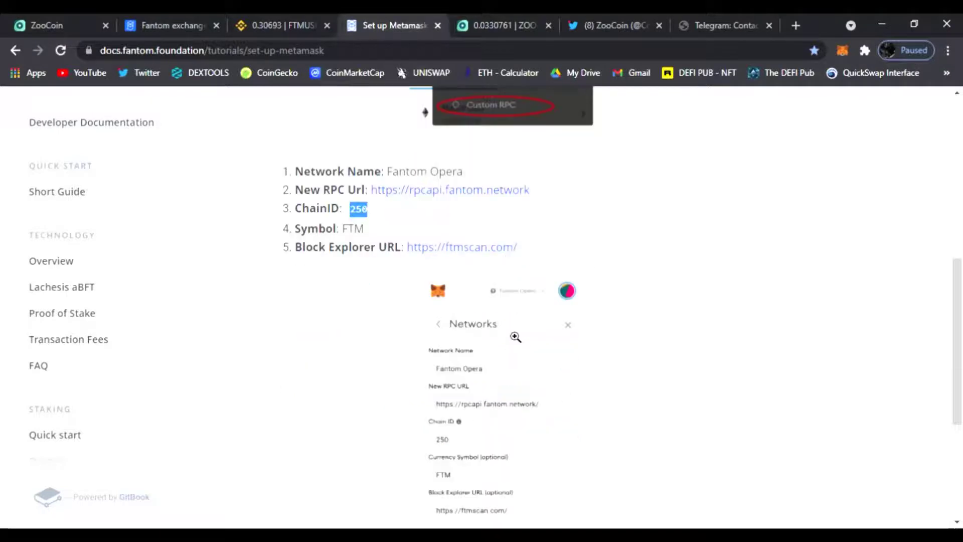
pyautogui.click(482, 352)
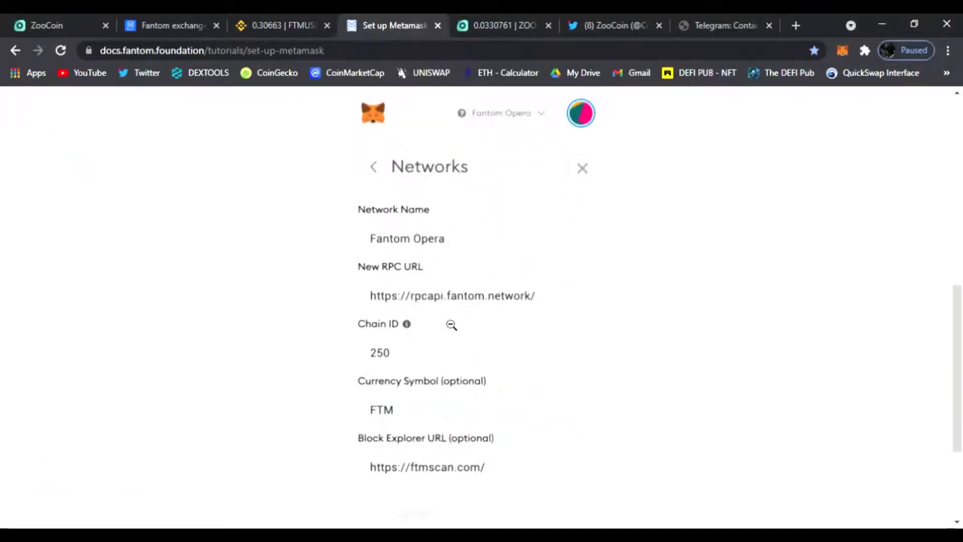
pyautogui.click(433, 446)
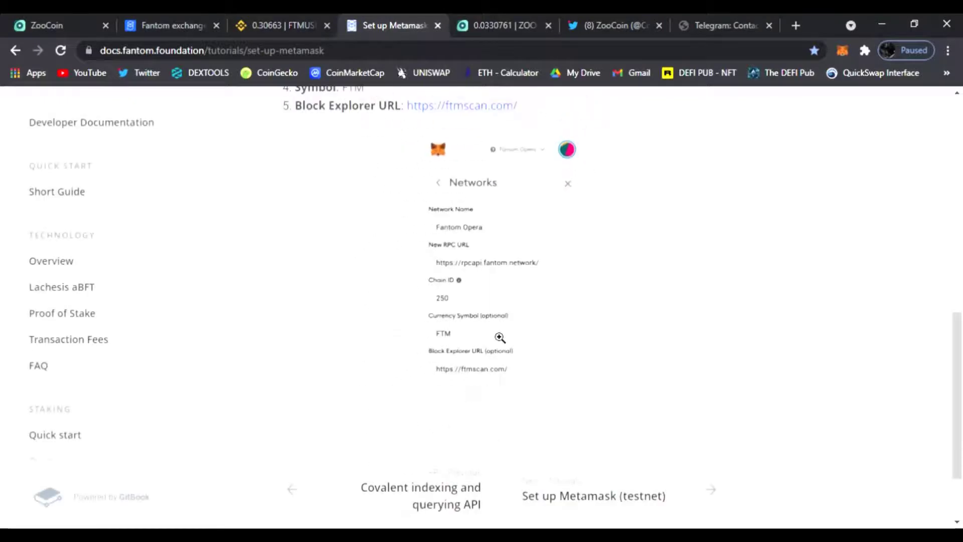
pyautogui.scroll(1, 519, 290)
pyautogui.scroll(-3, 518, 291)
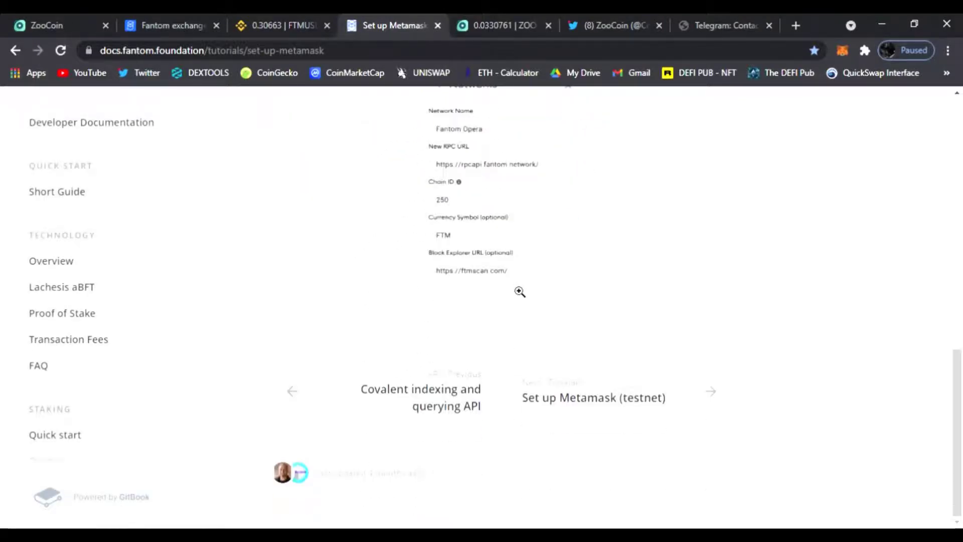
pyautogui.scroll(4, 522, 294)
pyautogui.scroll(8, 525, 300)
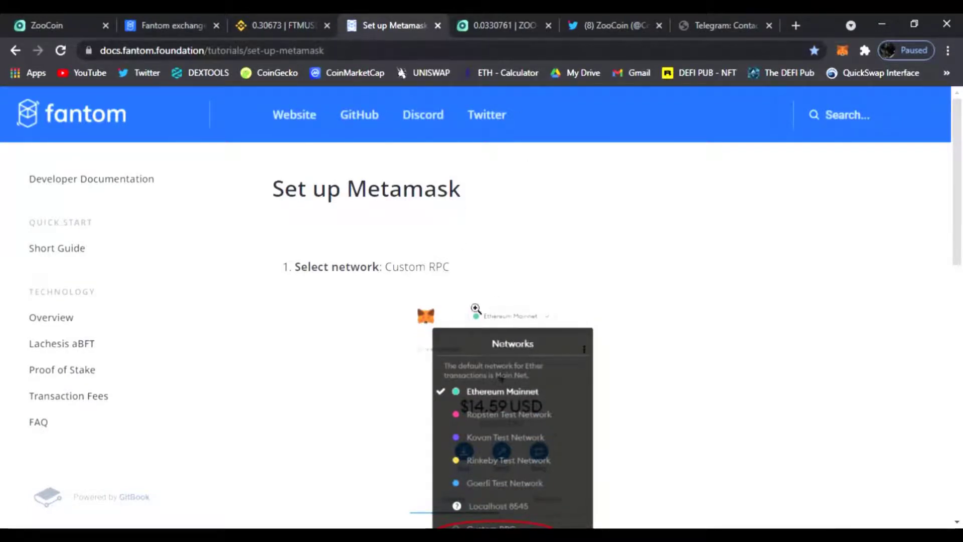
pyautogui.scroll(-1, 476, 308)
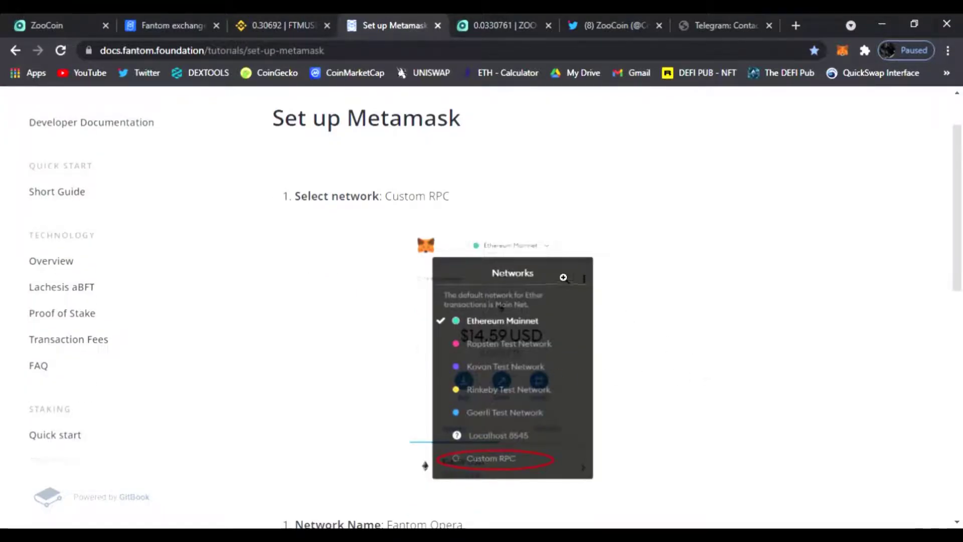
pyautogui.scroll(1, 550, 308)
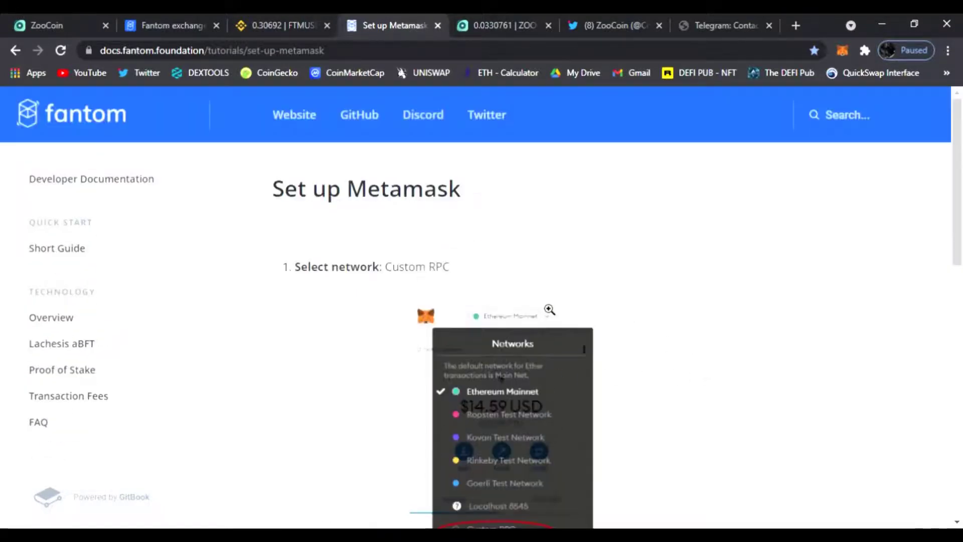
pyautogui.click(487, 23)
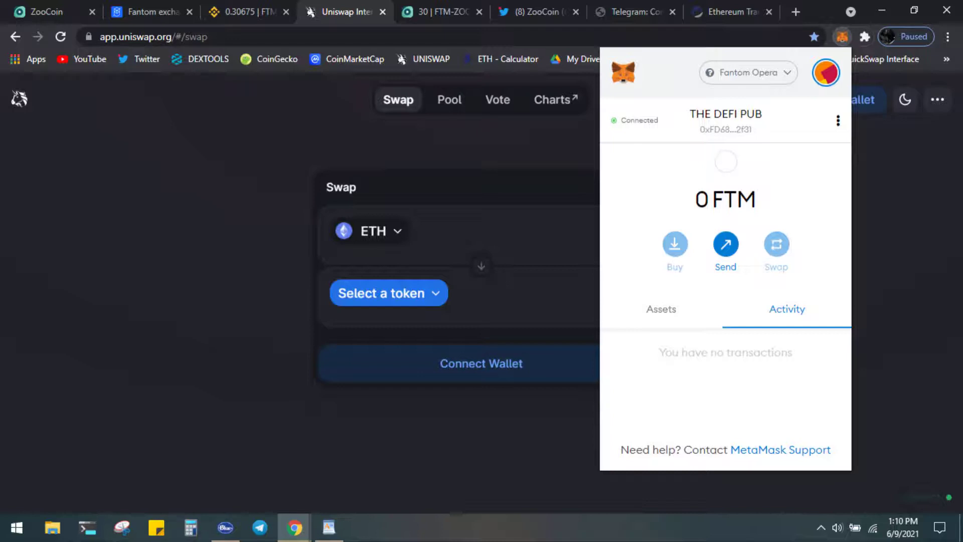
# Step: Bring up the Binance FTM/USDT spot market, with FTM priced at 0.30660
pyautogui.click(243, 15)
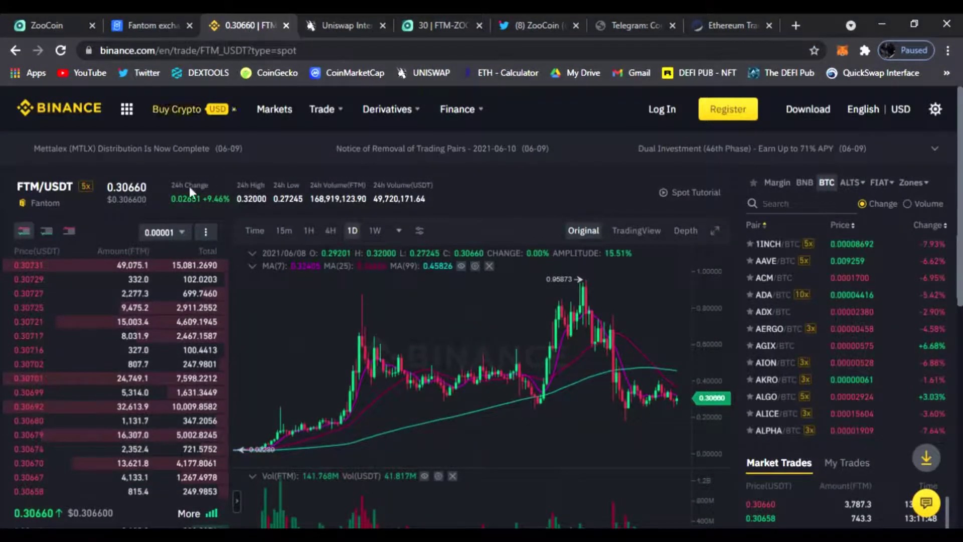
# Step: Move from the Binance chart to the ZooDex FTM-ZOO swap page with the wallet connected
pyautogui.click(351, 23)
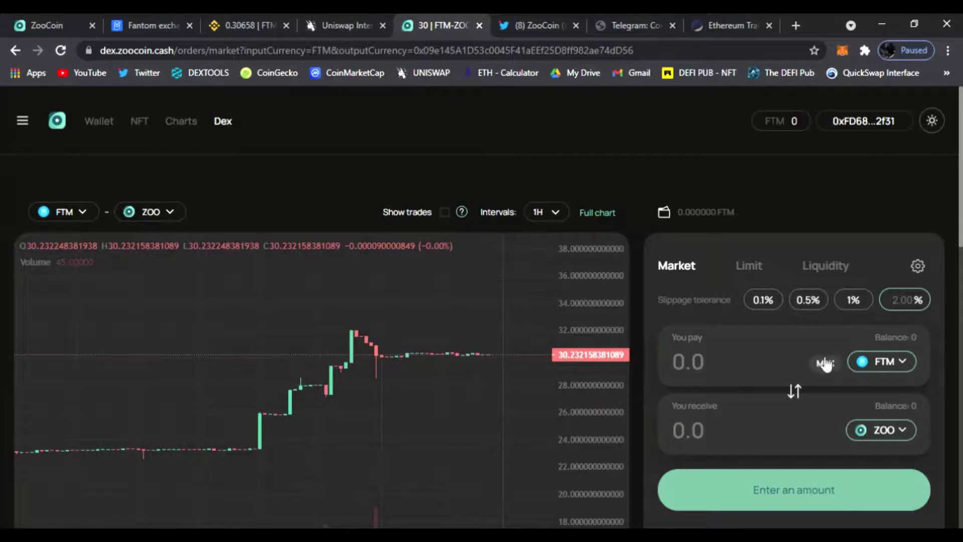
# Step: Quote a 20 FTM swap (about 601 ZOO), then reverse it to 605 ZOO for 20 FTM
pyautogui.click(696, 363)
pyautogui.write('20')
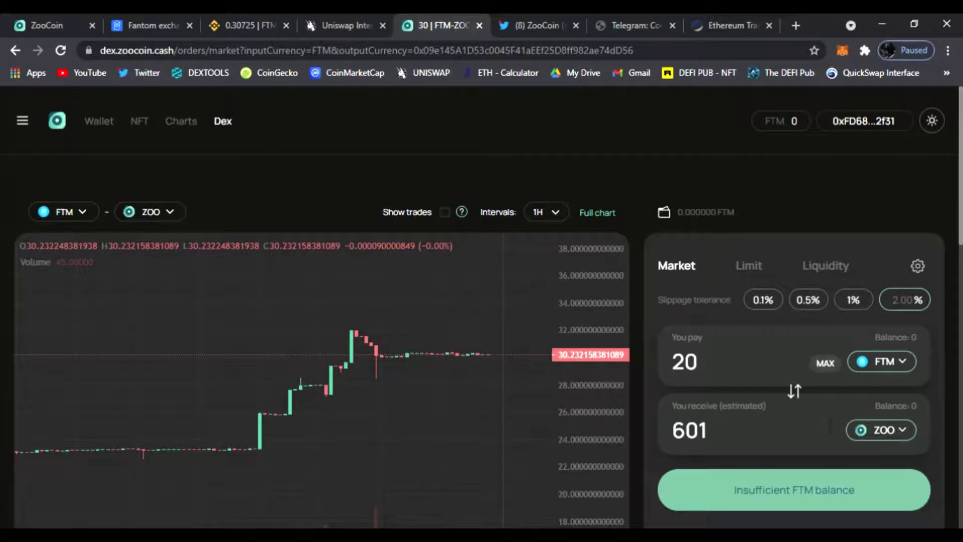
pyautogui.click(801, 394)
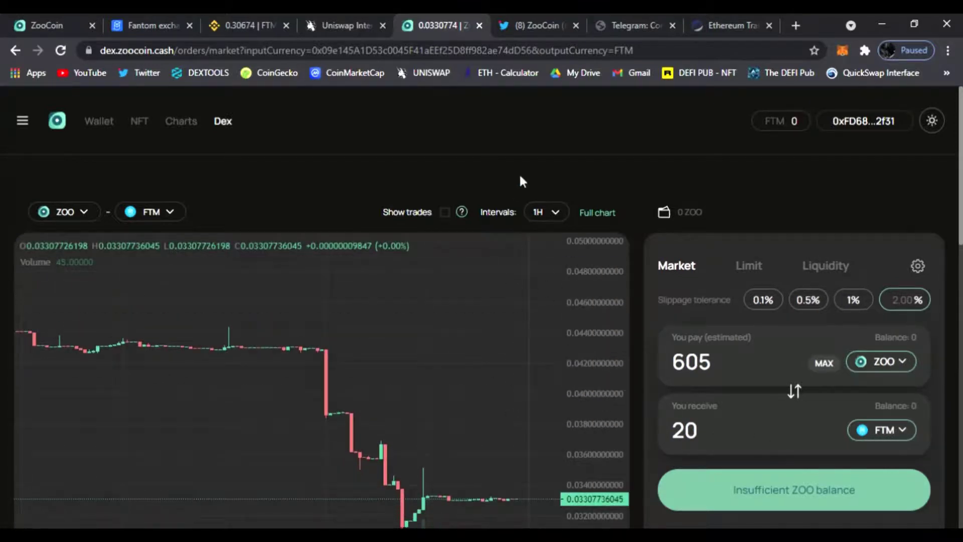
pyautogui.scroll(-2, 522, 180)
pyautogui.scroll(3, 522, 181)
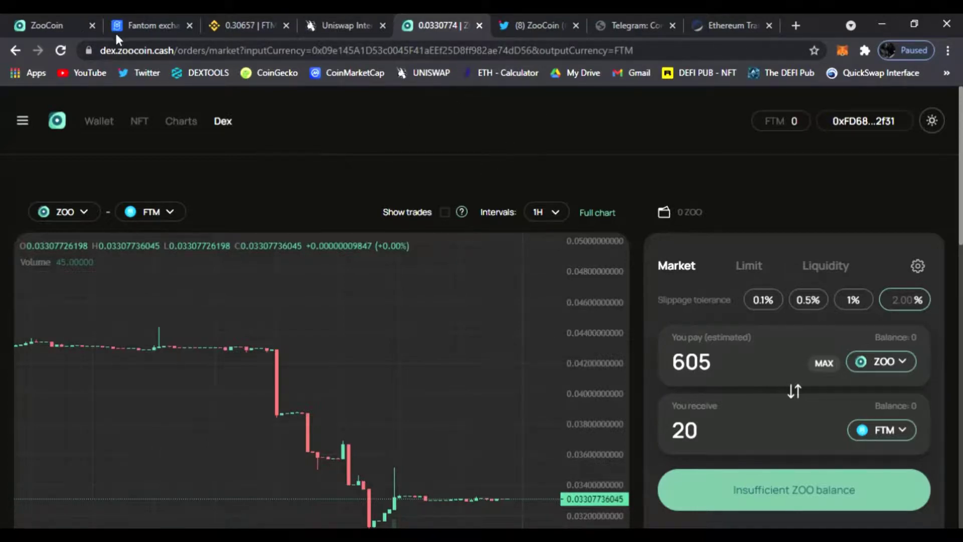
# Step: Visit the ZooCoin landing page, ZooDex swap page and ZooCoin Twitter profile, ending on Telegram
pyautogui.click(55, 25)
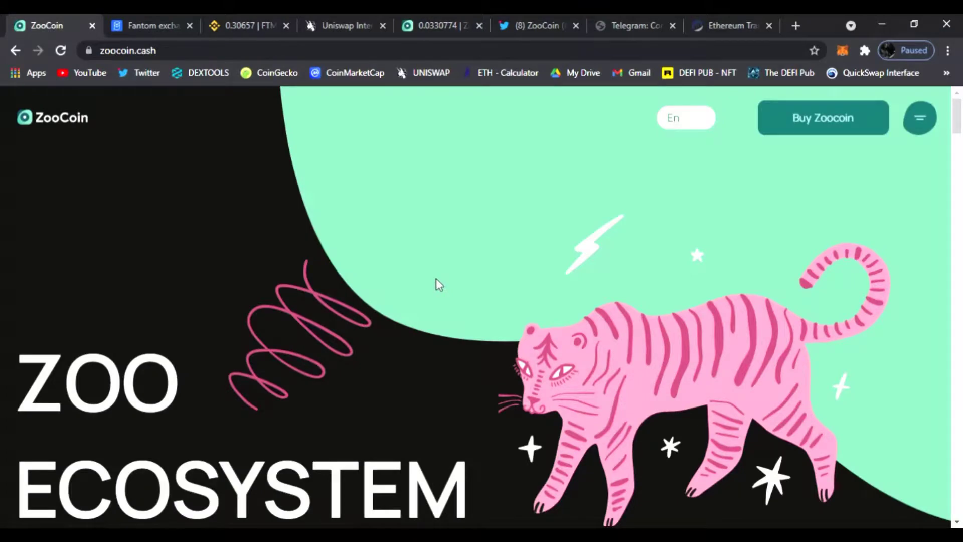
pyautogui.click(420, 26)
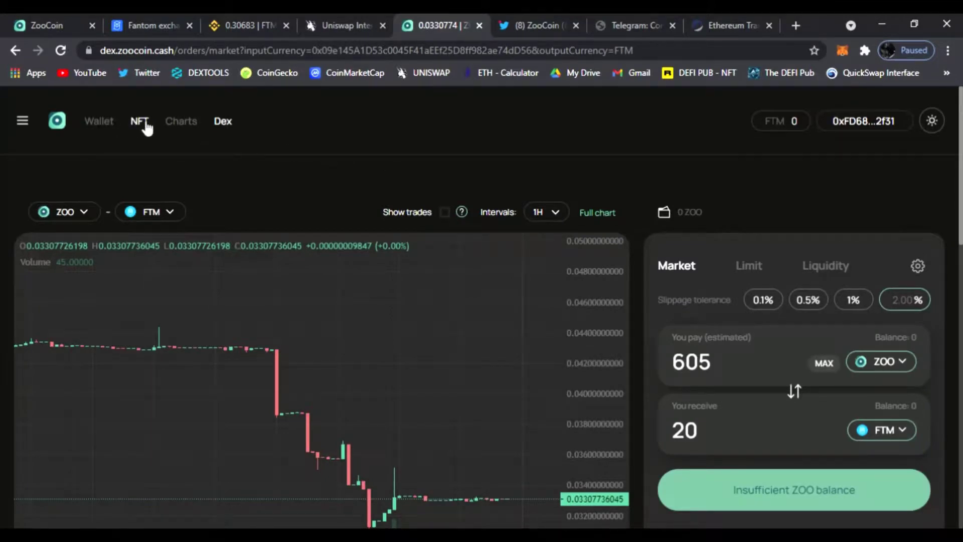
pyautogui.click(541, 23)
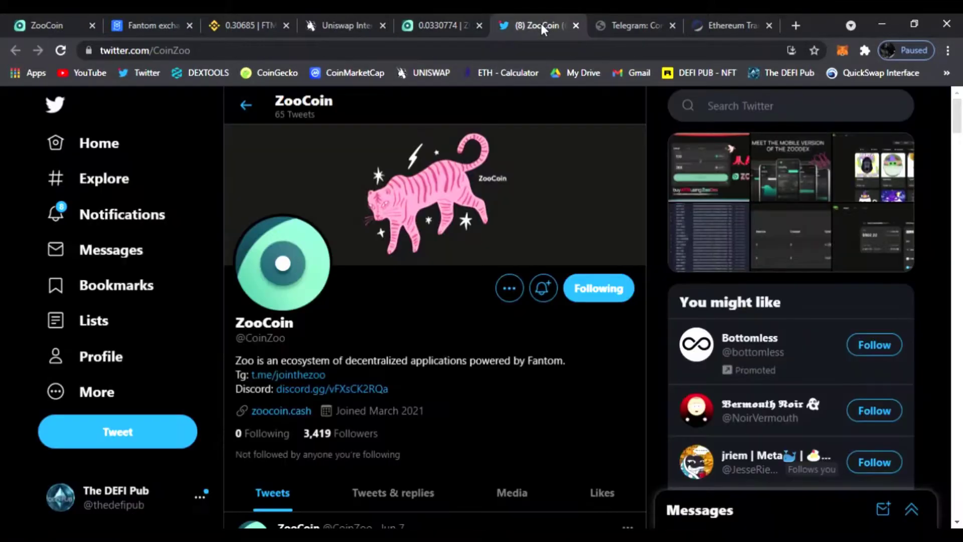
pyautogui.scroll(-12, 387, 307)
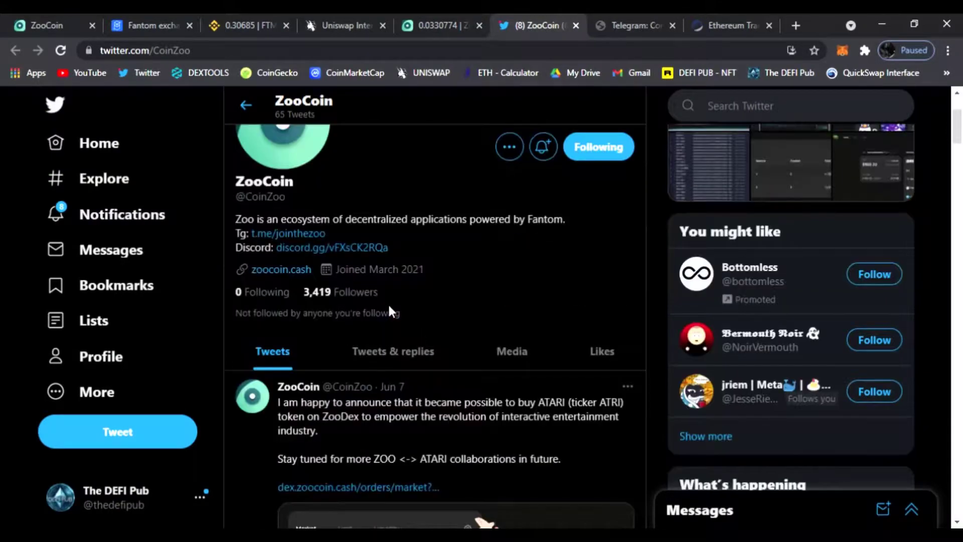
pyautogui.scroll(7, 421, 314)
pyautogui.scroll(6, 451, 281)
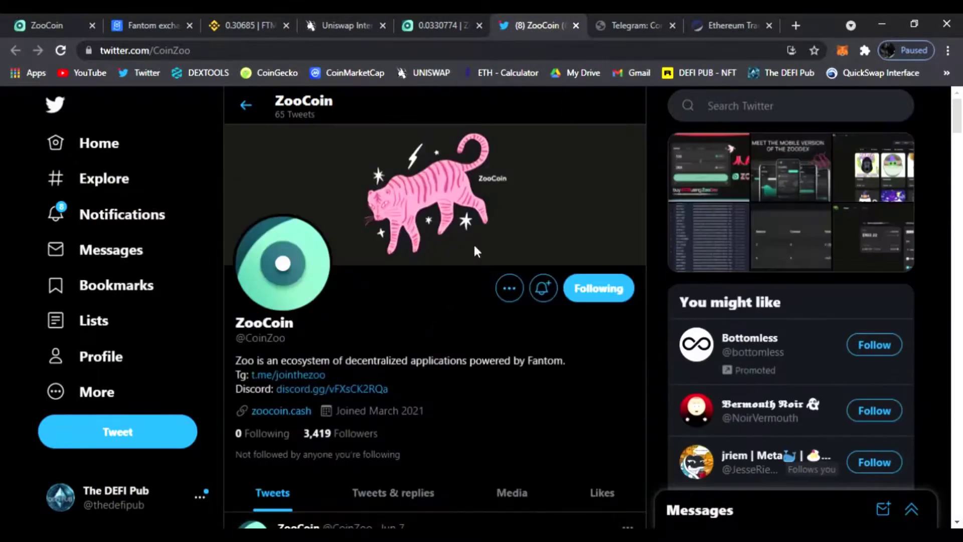
pyautogui.click(640, 26)
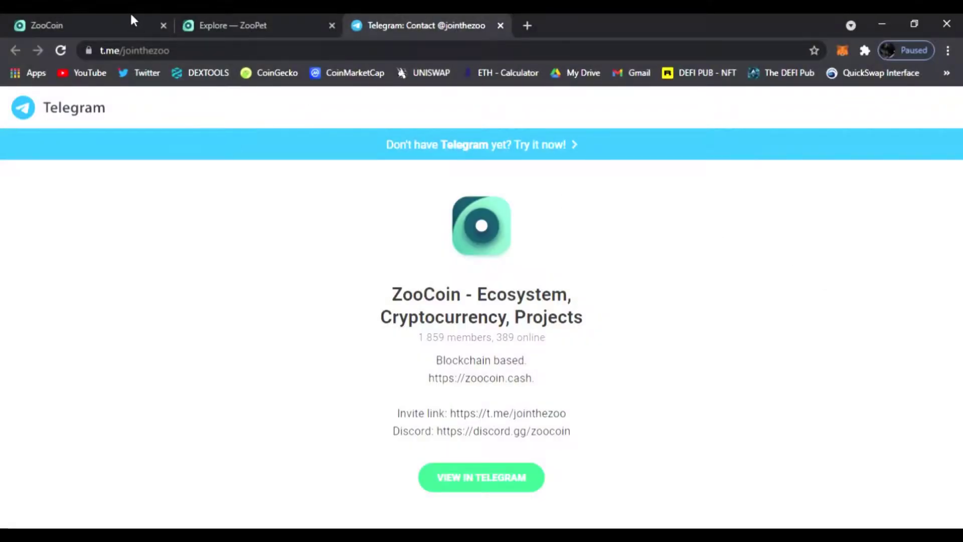
# Step: Scroll through the ZooCoin homepage to view its roadmap
pyautogui.click(111, 24)
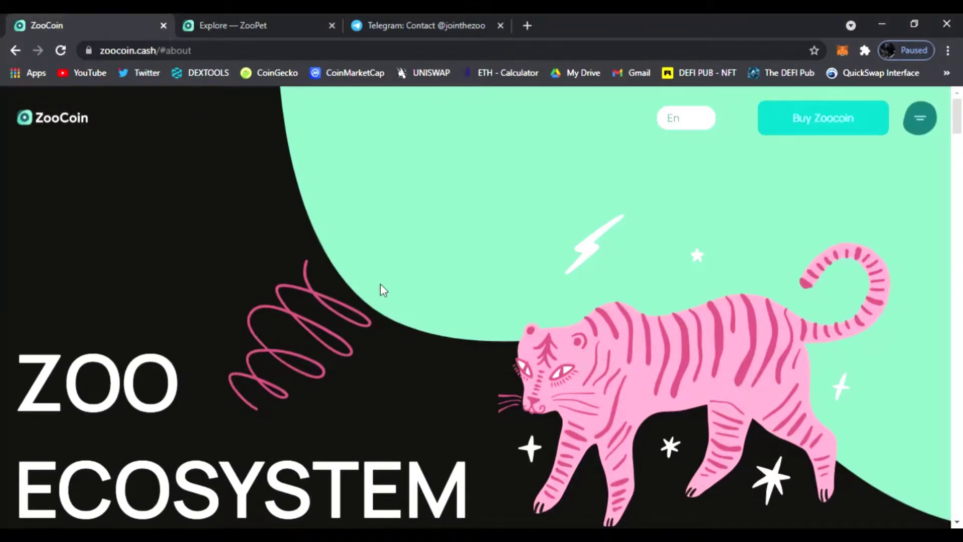
pyautogui.scroll(-15, 416, 304)
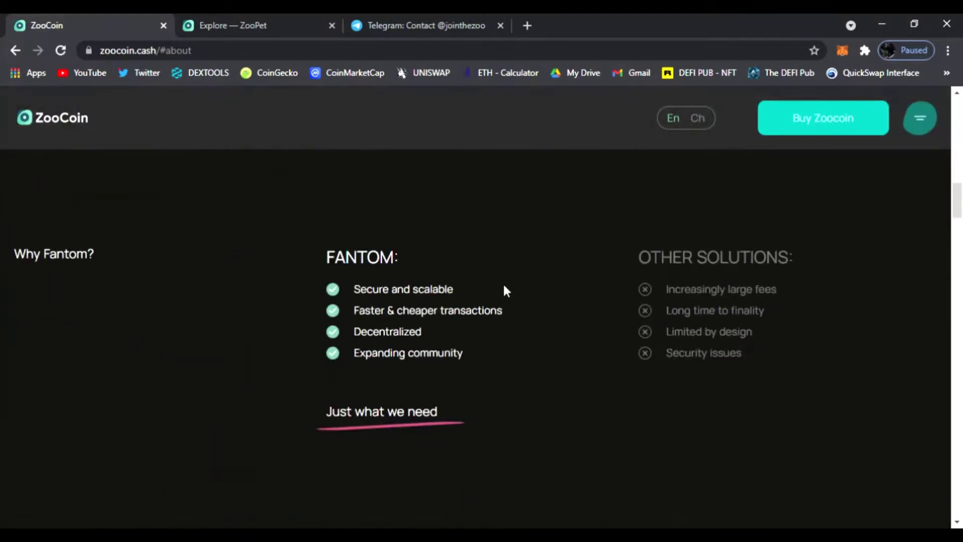
pyautogui.scroll(-20, 505, 290)
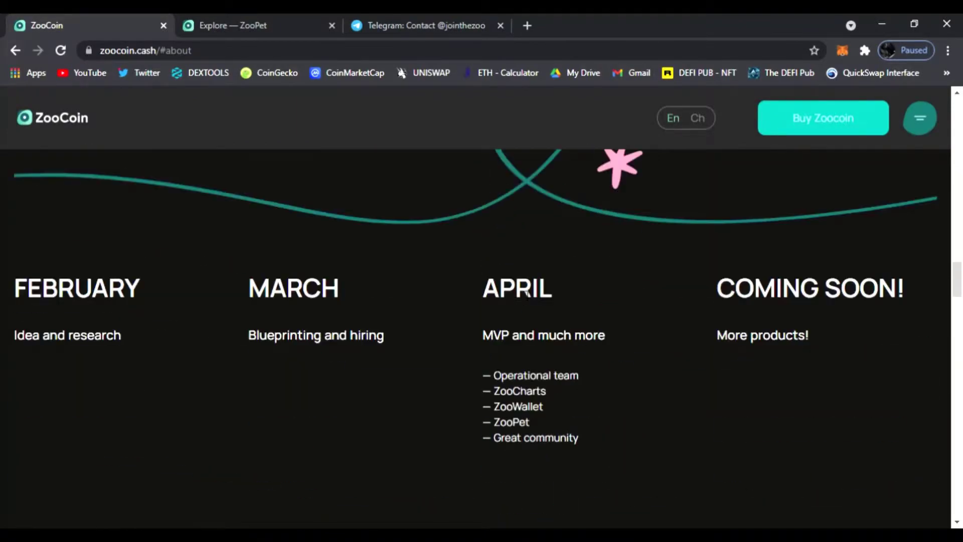
pyautogui.scroll(-20, 526, 291)
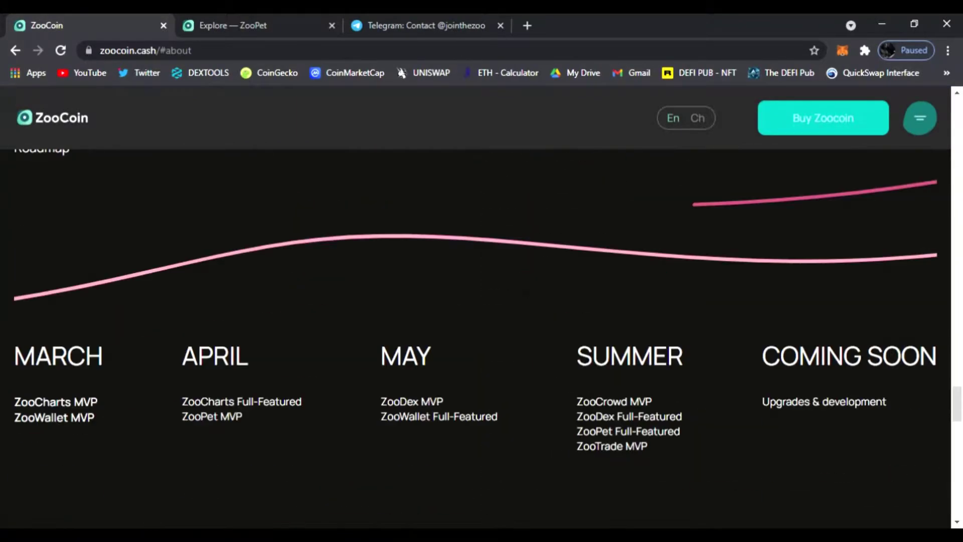
pyautogui.scroll(-15, 514, 296)
pyautogui.scroll(5, 429, 269)
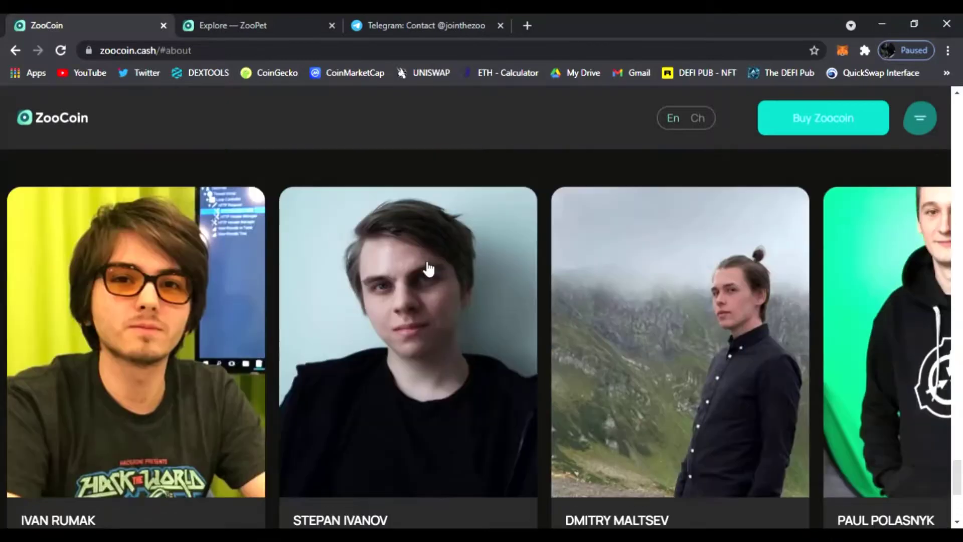
# Step: Browse the ZooPet NFT Explore page, then return to the top of the ZooCoin homepage
pyautogui.click(264, 25)
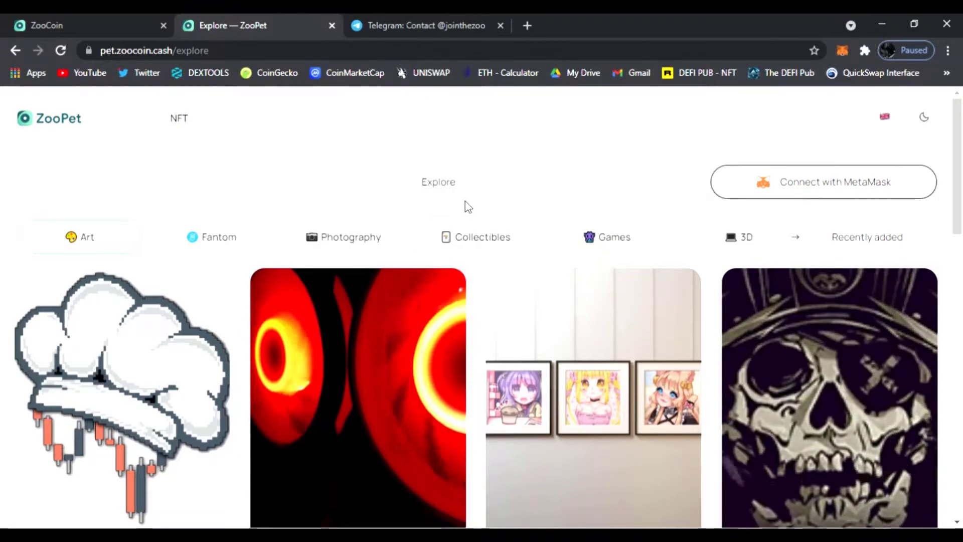
pyautogui.scroll(-4, 465, 203)
pyautogui.scroll(4, 527, 304)
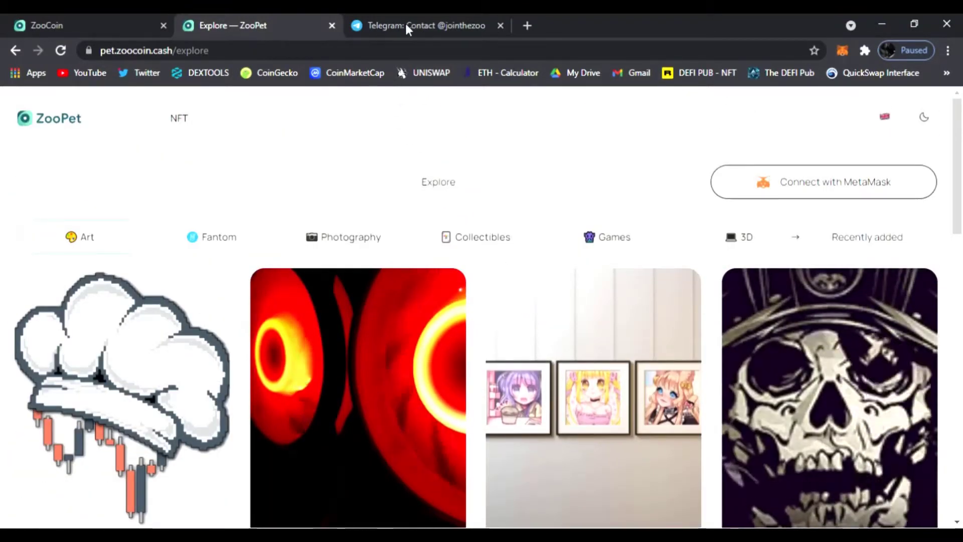
pyautogui.click(95, 23)
pyautogui.scroll(10, 351, 236)
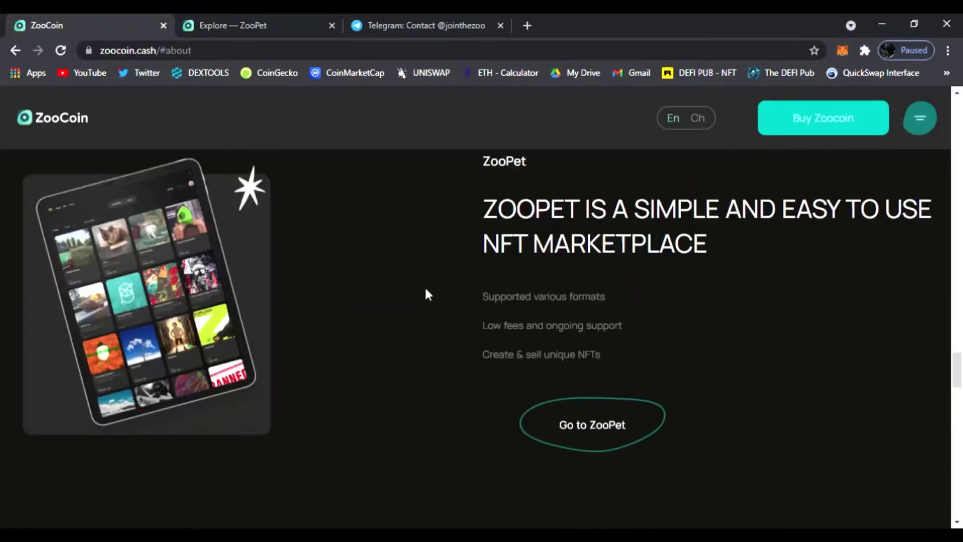
pyautogui.scroll(15, 427, 295)
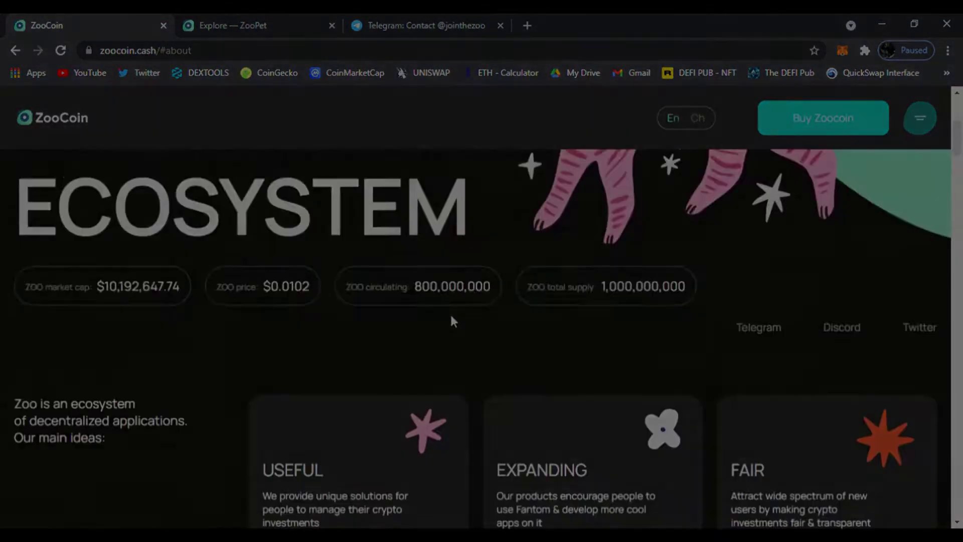